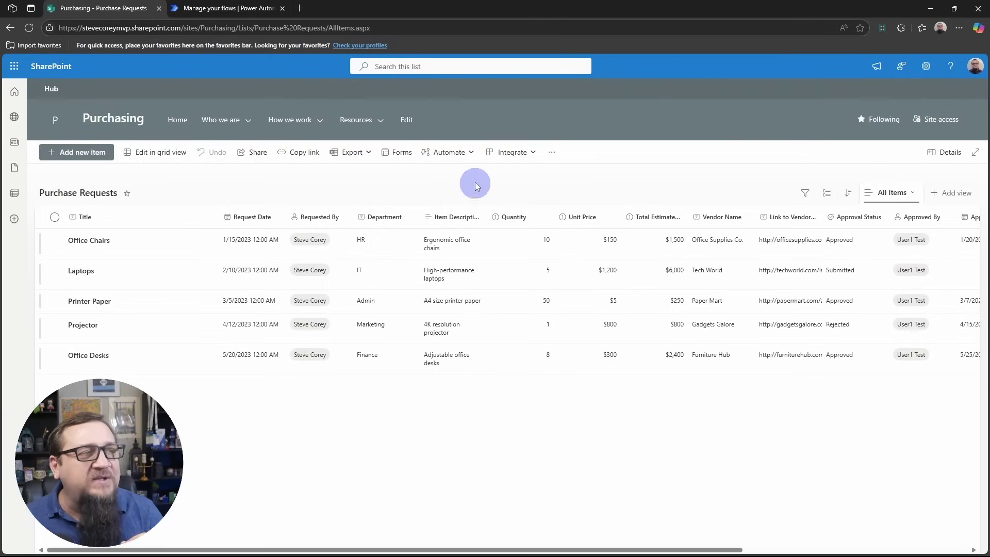
From the Automate menu's Quick steps, start creating a new quick step for Purchase Requests
click(466, 158)
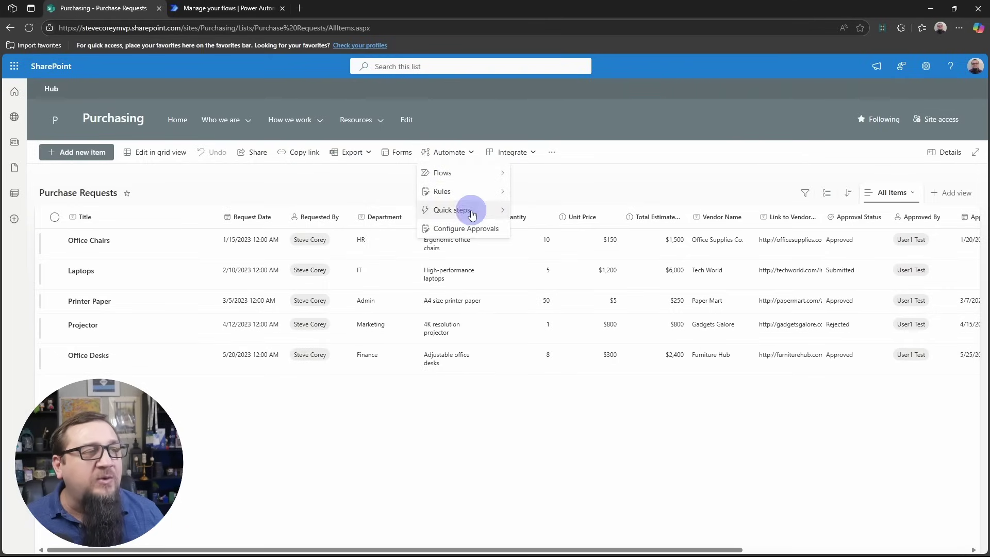
mouse_move(464, 209)
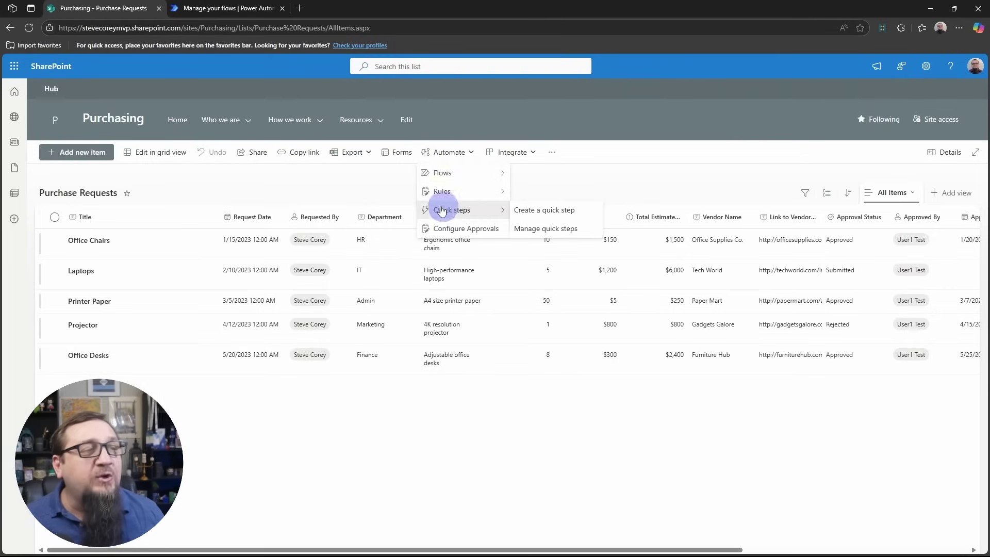
click(547, 209)
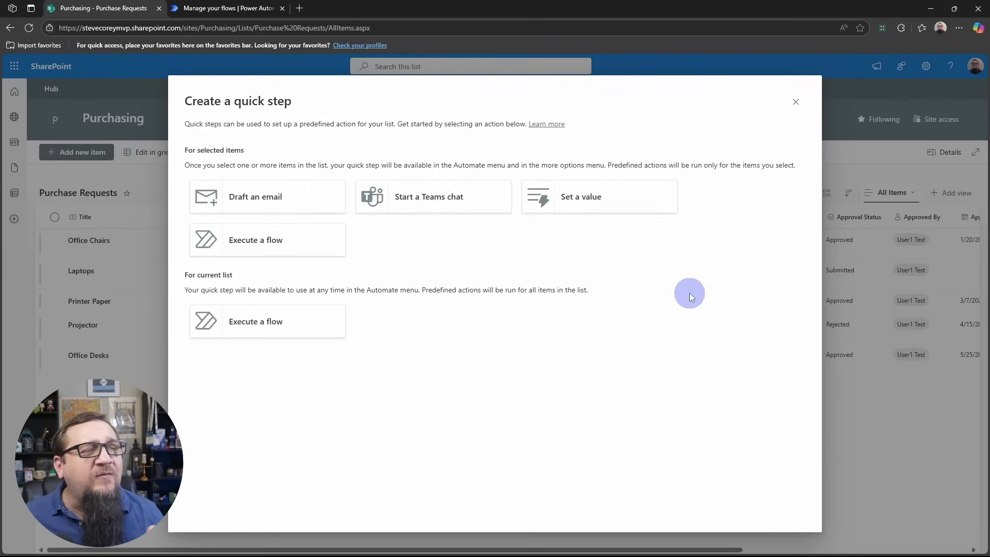
Pick the Execute a flow action for selected items, after backing out of Set a value
click(657, 194)
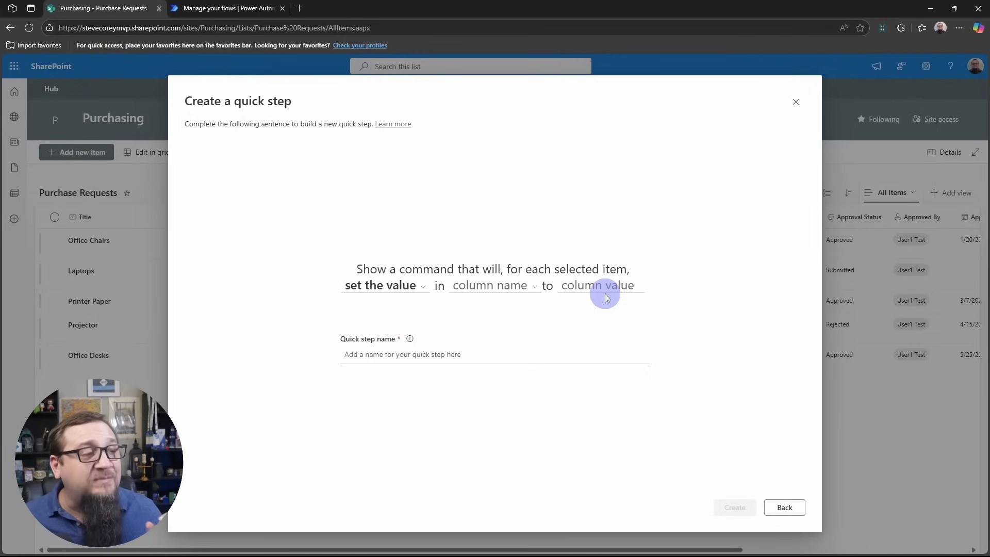
click(793, 509)
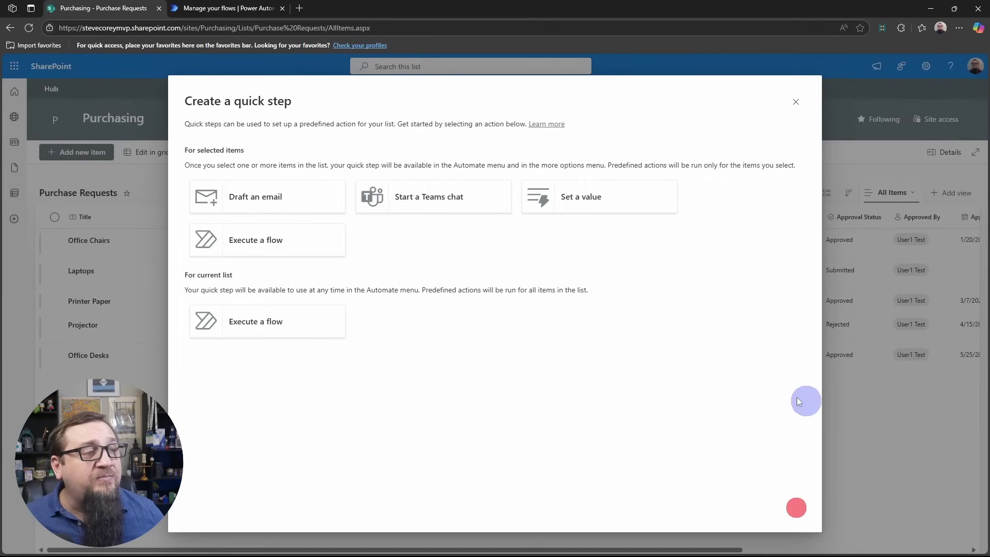
click(318, 247)
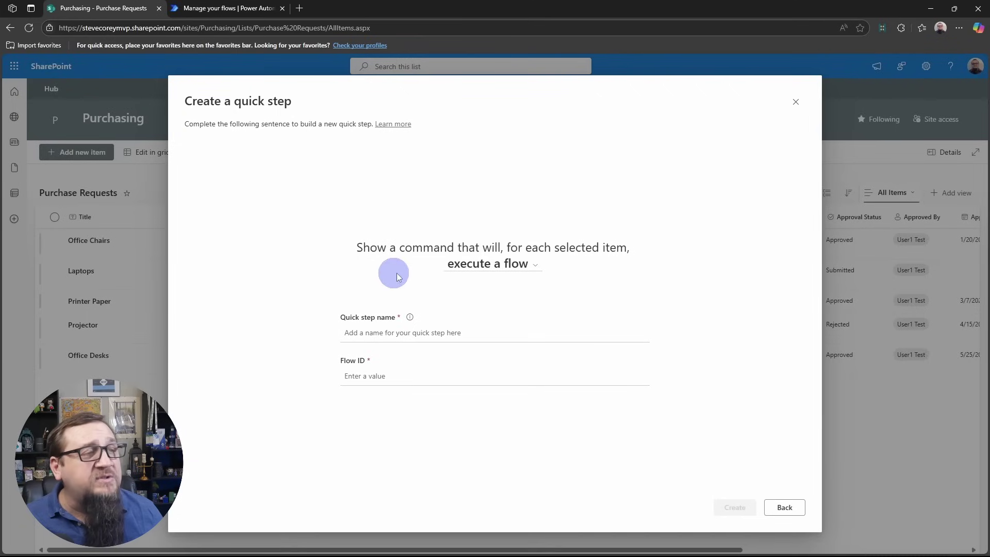
Enter 'Begin Request Processing' as the quick step name and move to the Flow ID field
click(462, 332)
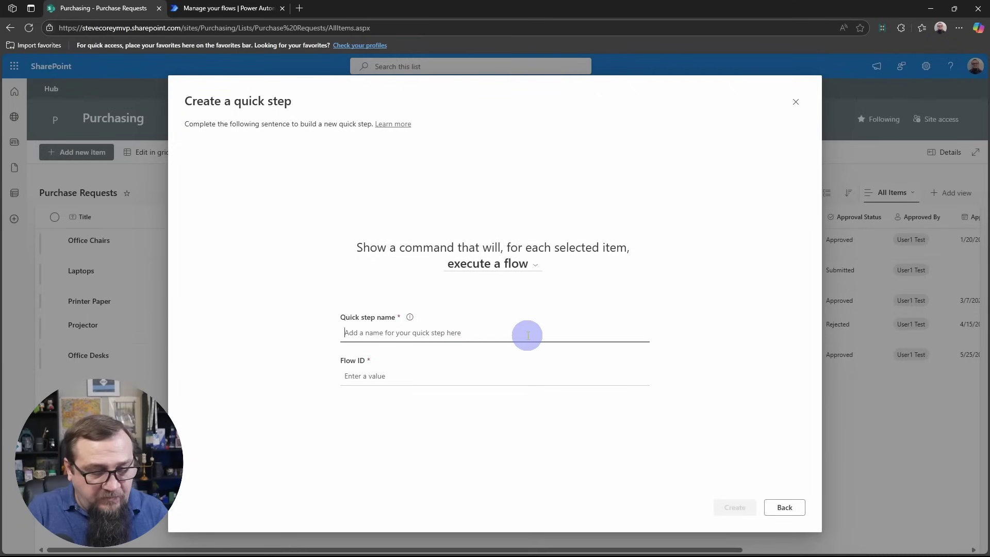
text(Begin Requ)
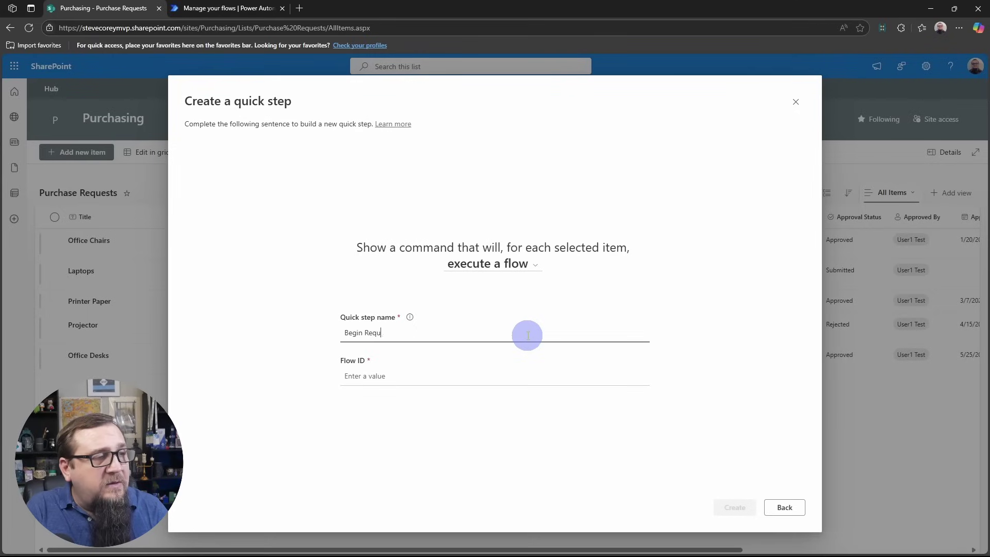
text(est)
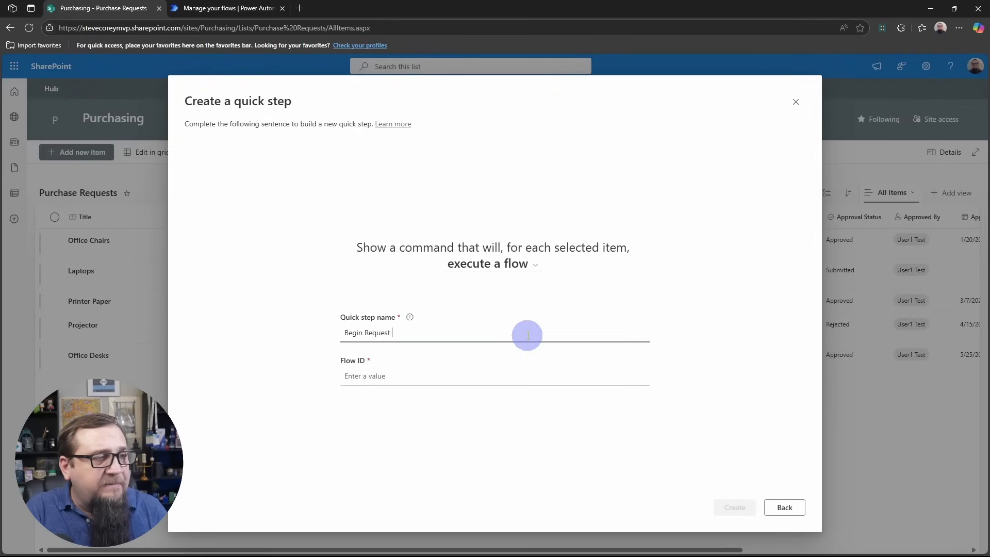
text( Processing)
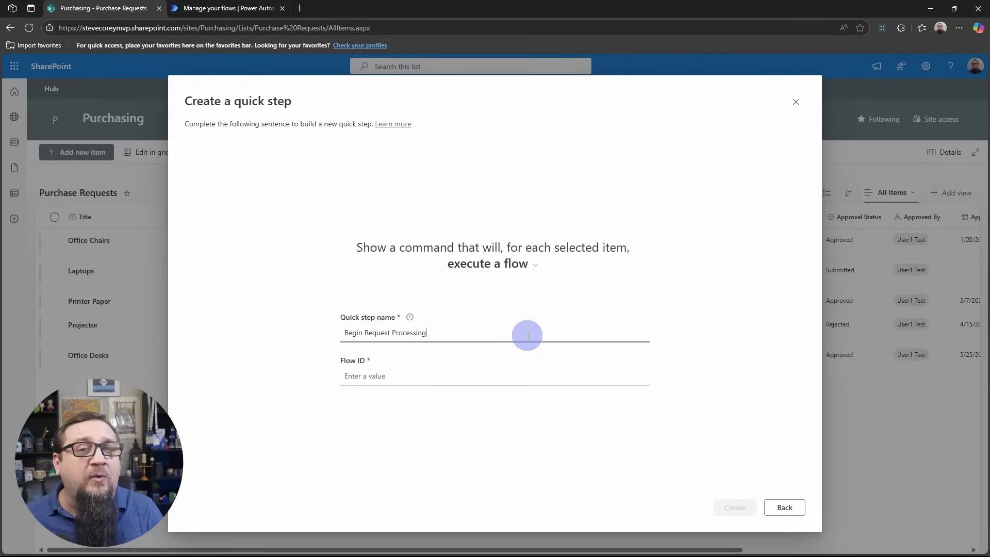
click(496, 370)
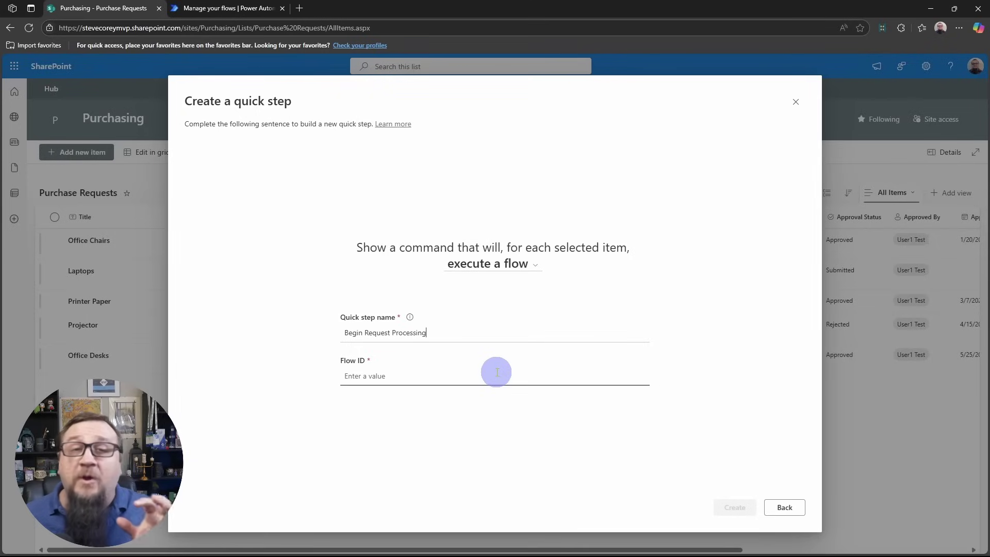
click(469, 376)
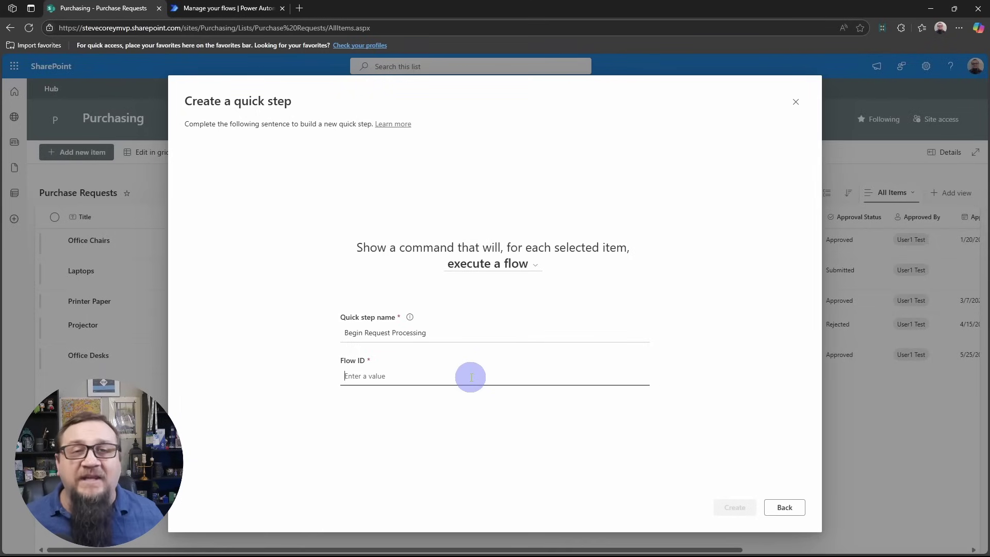
Select the Process Purchase Request flow's ID in the Power Automate page address
click(219, 10)
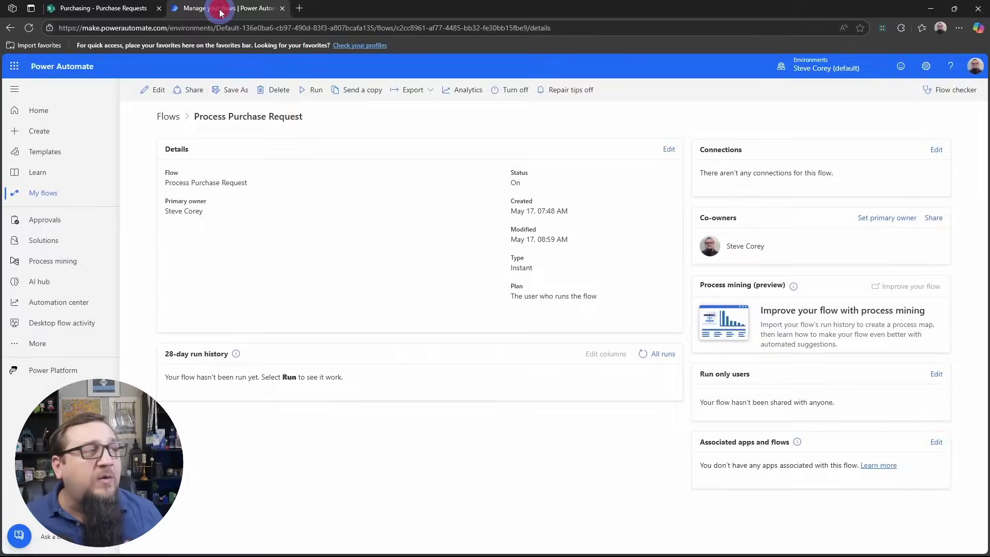
drag(396, 28, 526, 28)
key(ctrl+c)
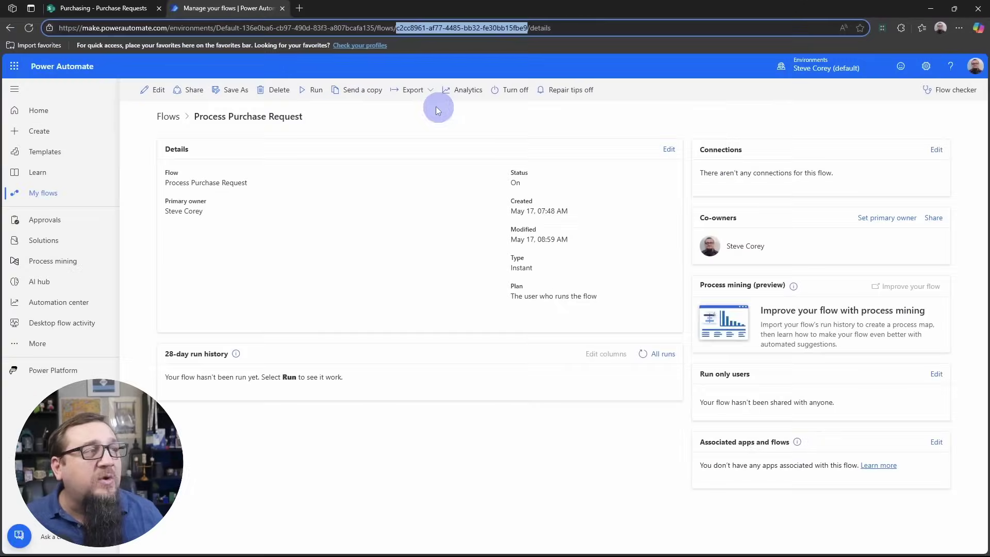
click(148, 12)
Paste the copied ID into the Flow ID field and create the quick step
click(497, 364)
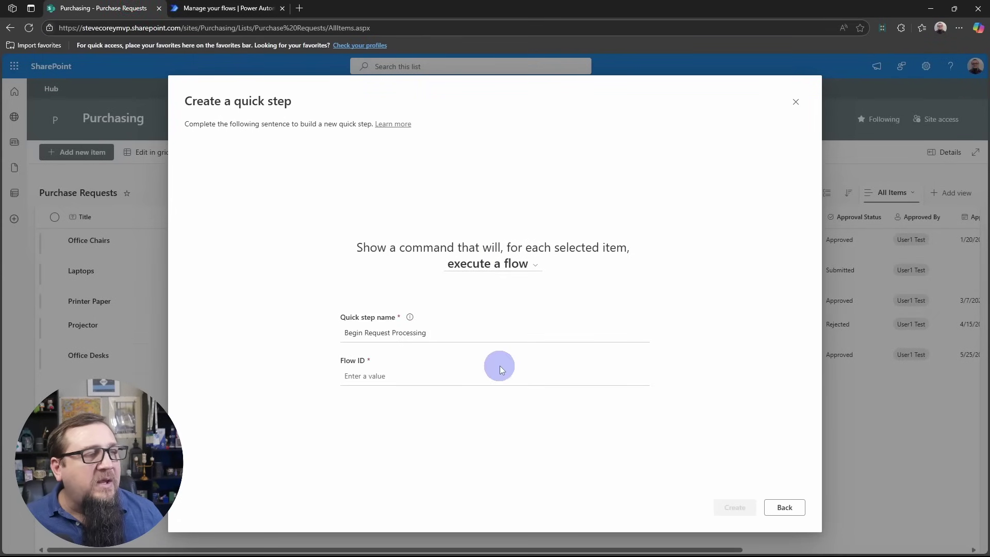
key(ctrl+v)
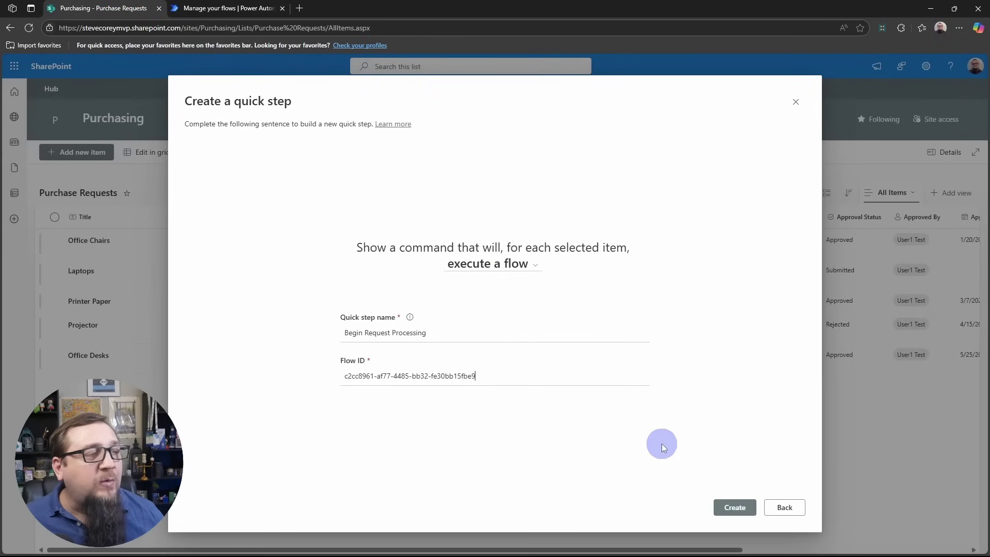
click(734, 507)
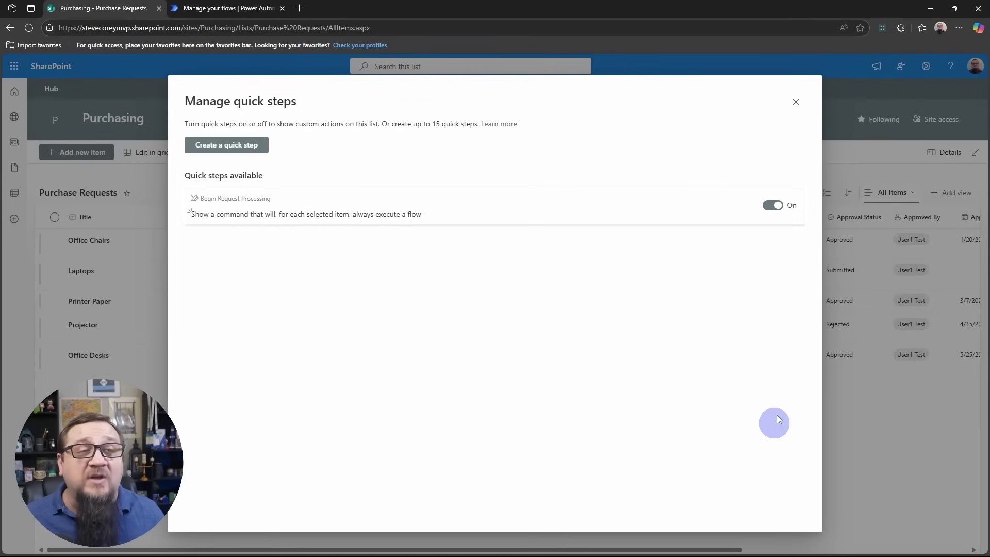
Toggle Begin Request Processing off and on, view its settings unchanged, then close quick step management
click(773, 205)
click(770, 206)
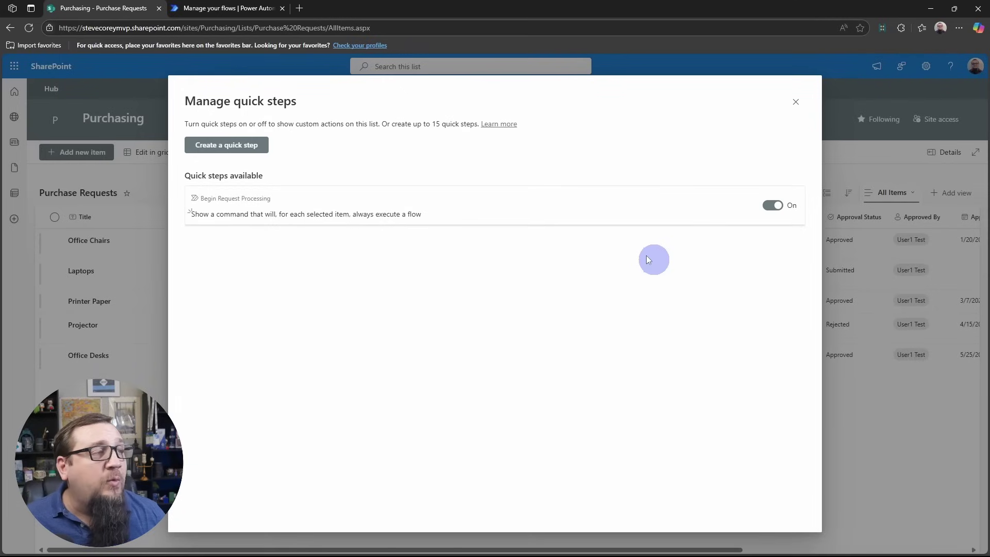
click(310, 203)
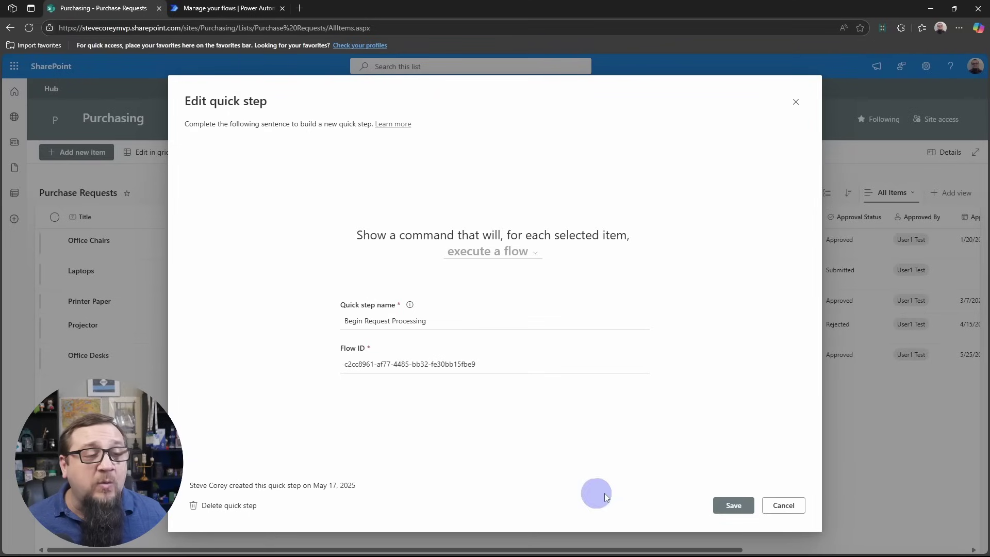
click(795, 512)
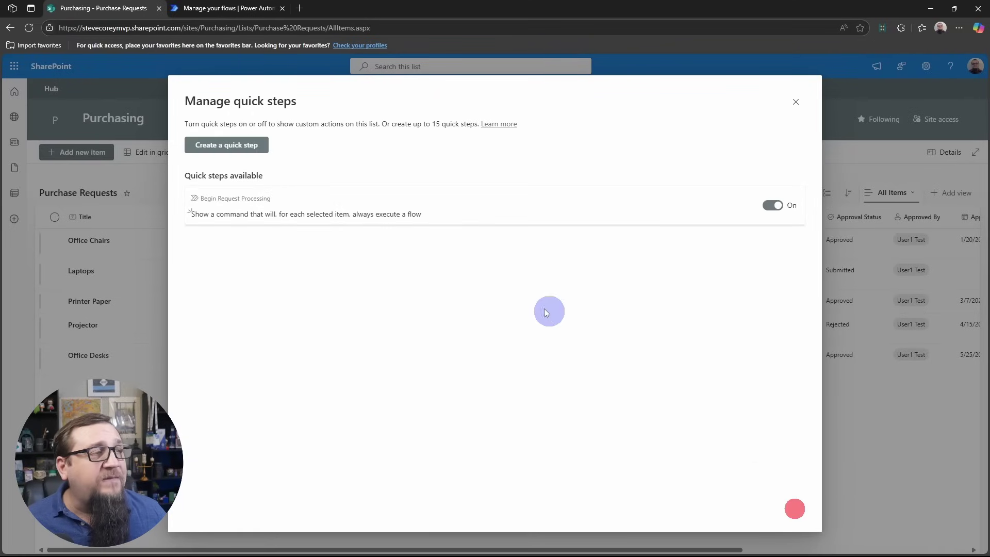
click(795, 102)
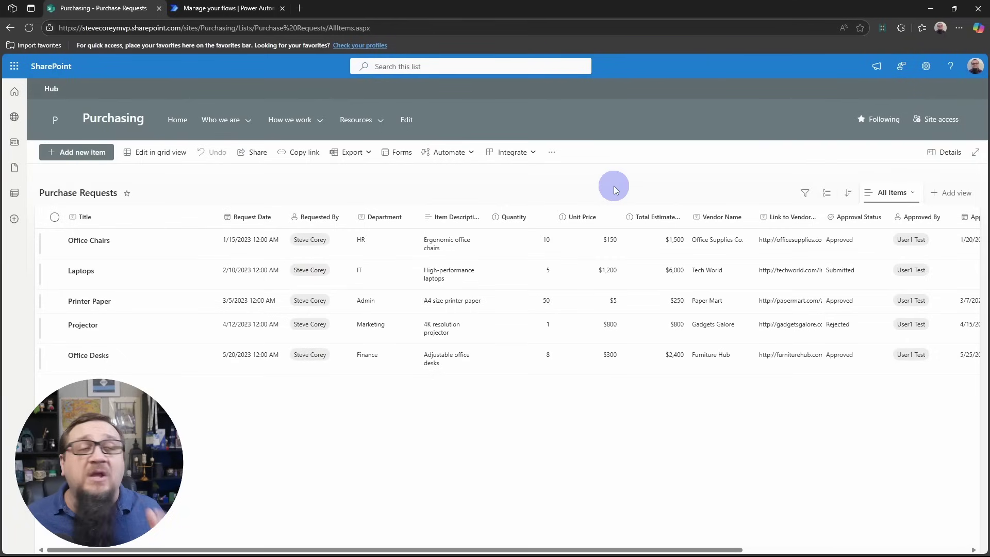
click(499, 269)
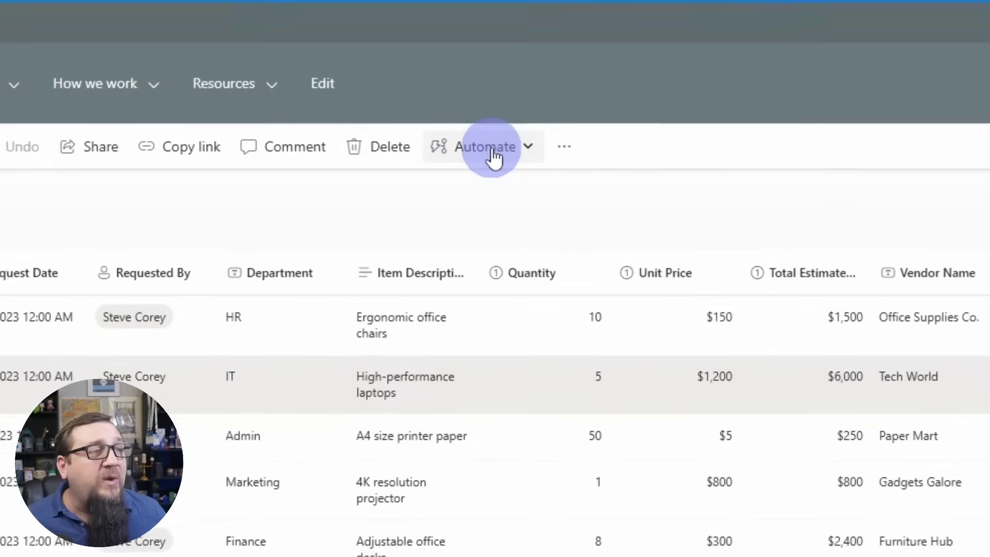
click(493, 153)
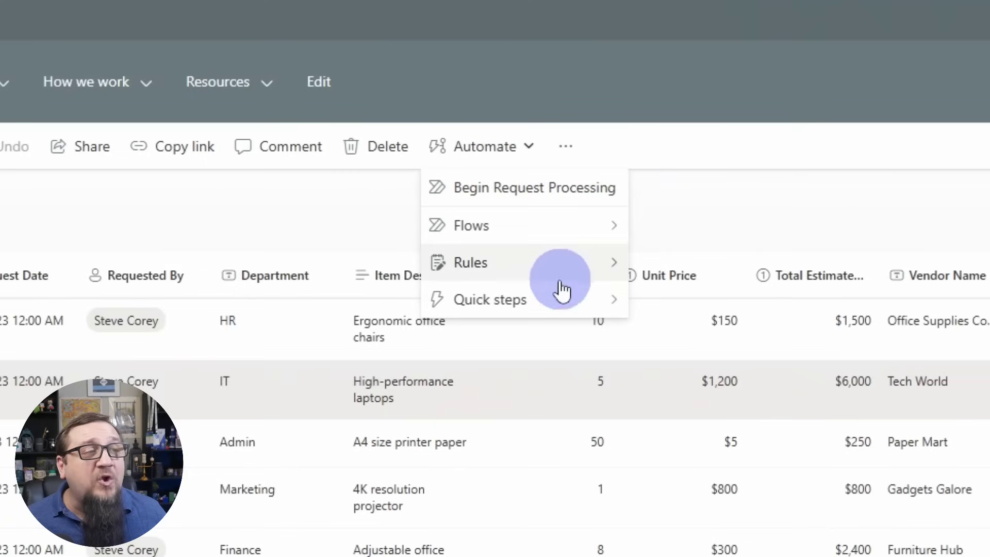
mouse_move(567, 304)
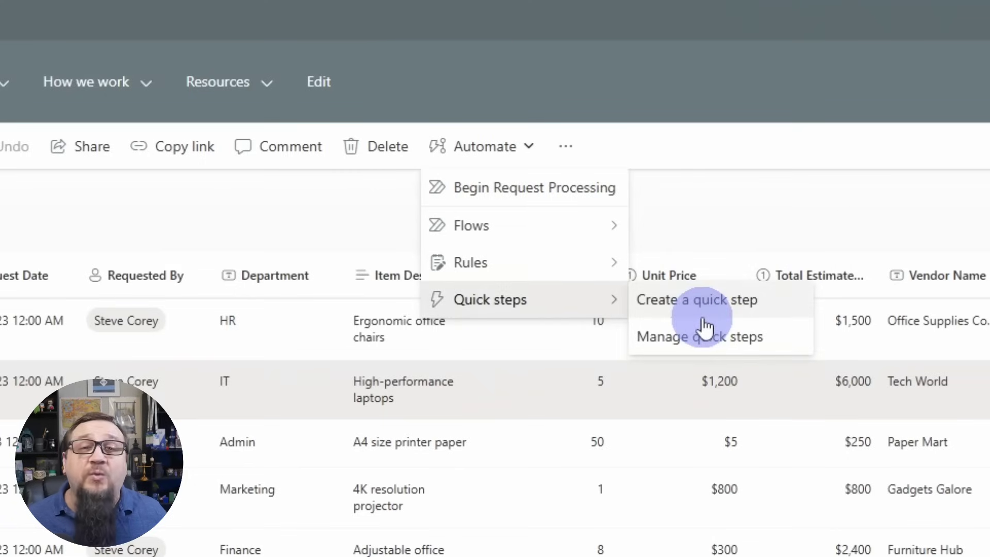
click(747, 189)
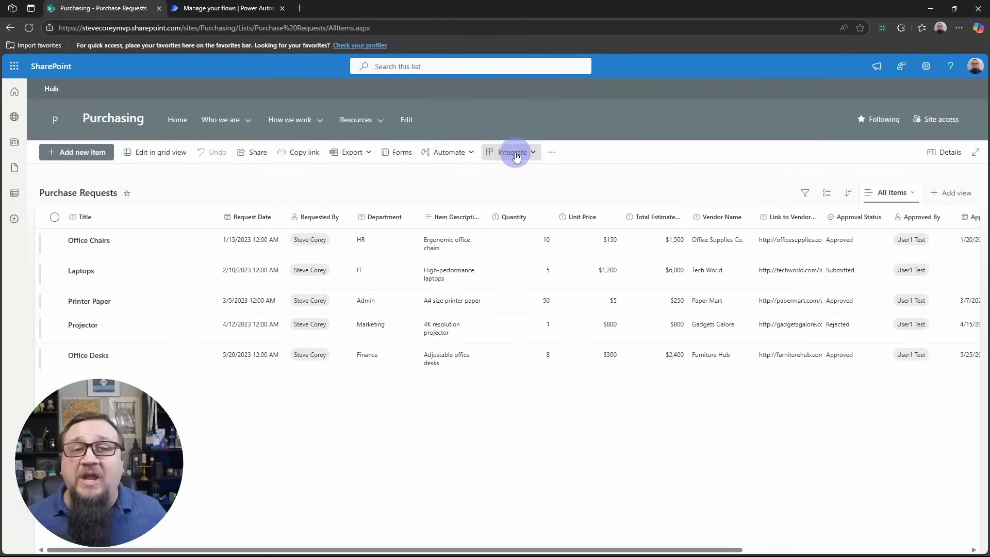
Select the Laptops request, run its Process Purchase Request flow via Begin Request Processing, then close the panel
click(508, 273)
click(502, 153)
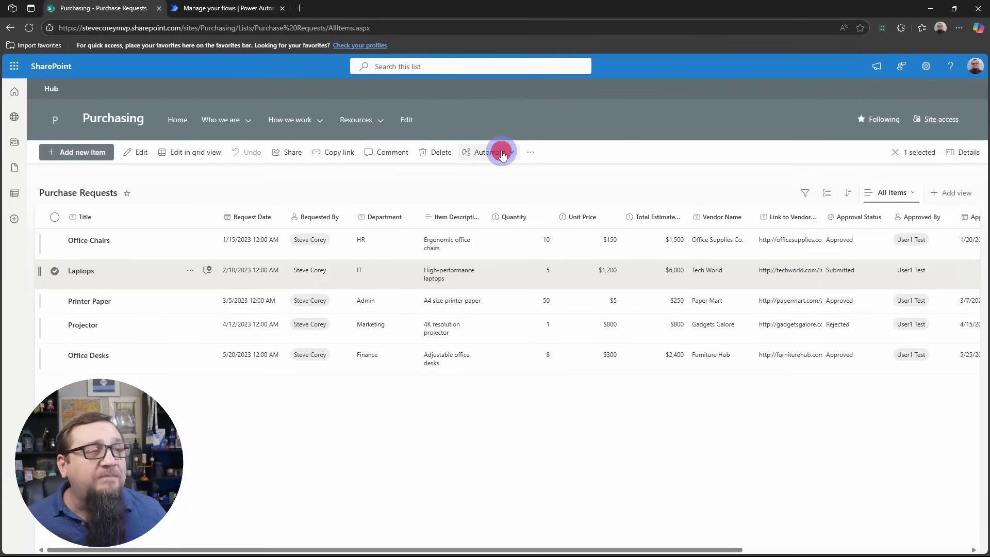
click(498, 172)
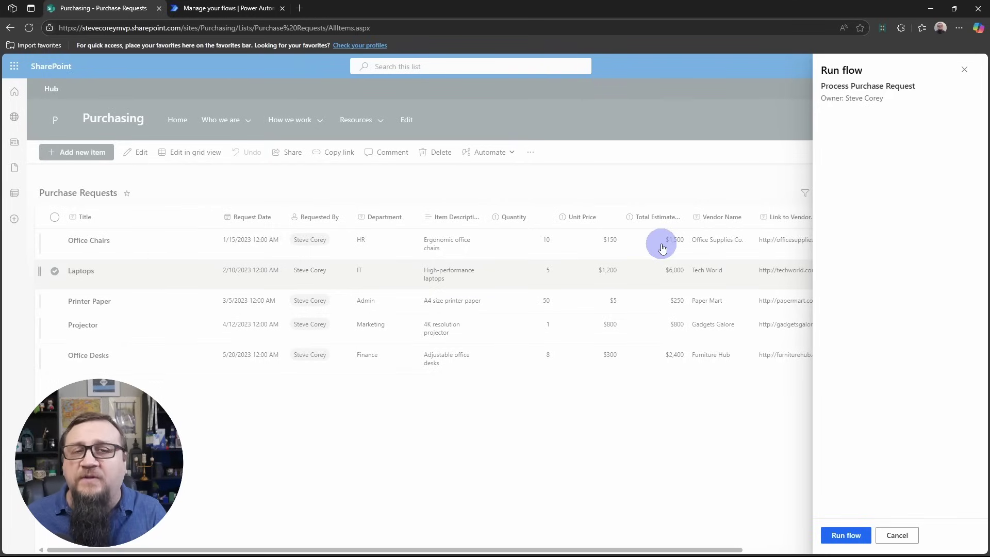
click(848, 534)
click(921, 540)
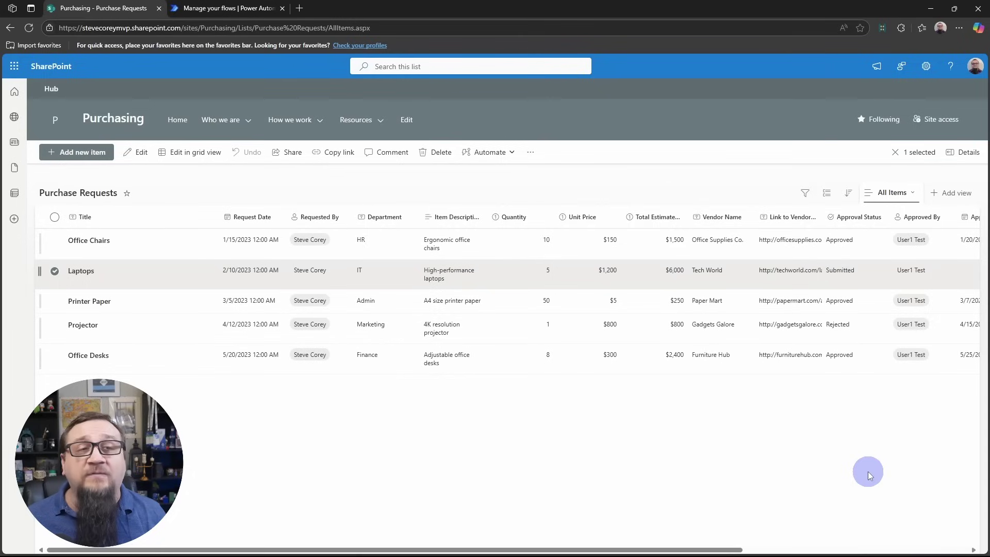